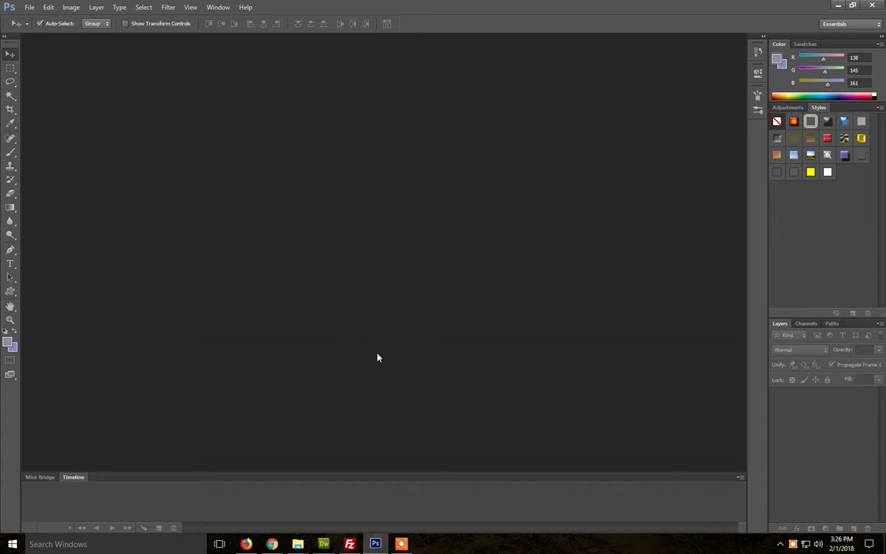
Import the whole video_mov_sample video from the Desktop as layers, from beginning to end, with a frame animation
click(29, 8)
click(31, 10)
click(30, 9)
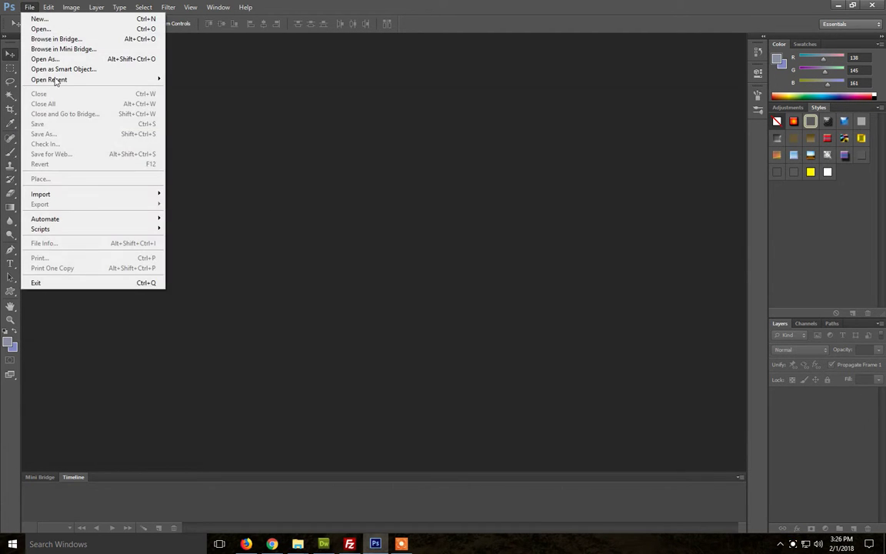
mouse_move(94, 199)
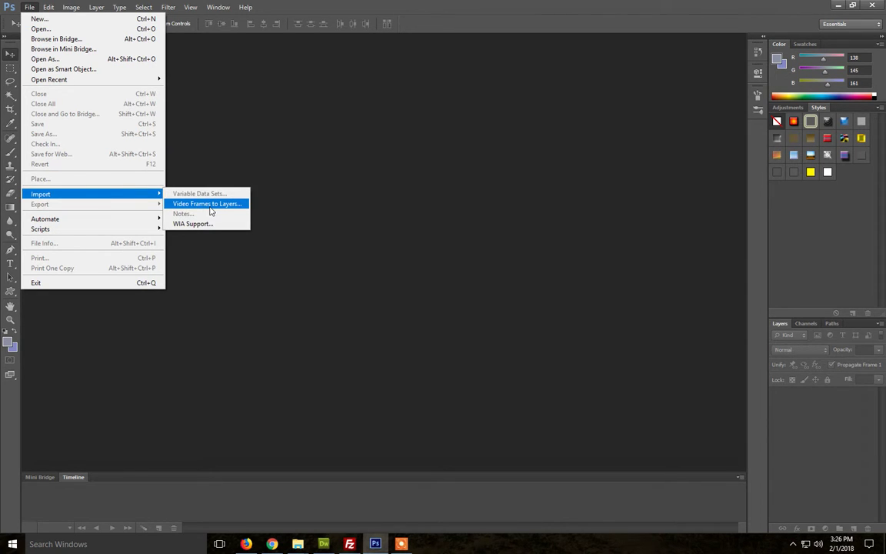
click(210, 205)
click(487, 323)
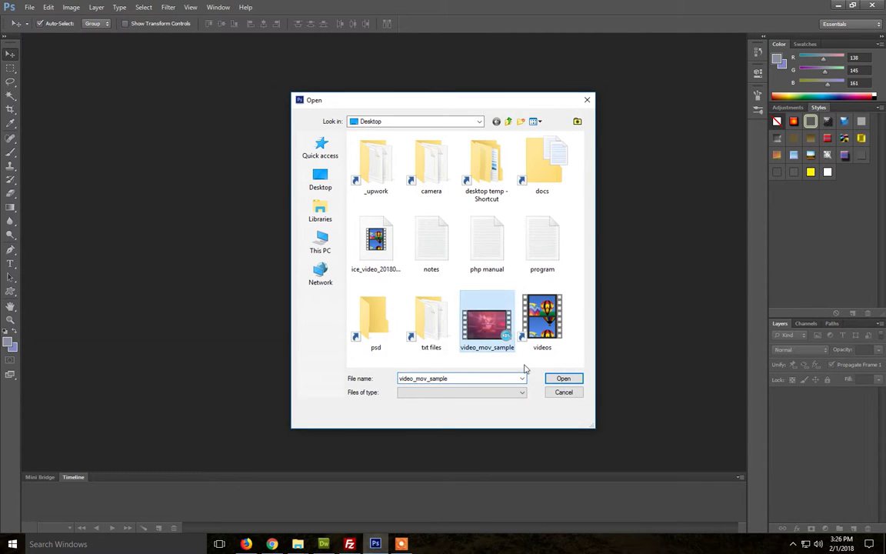
click(564, 380)
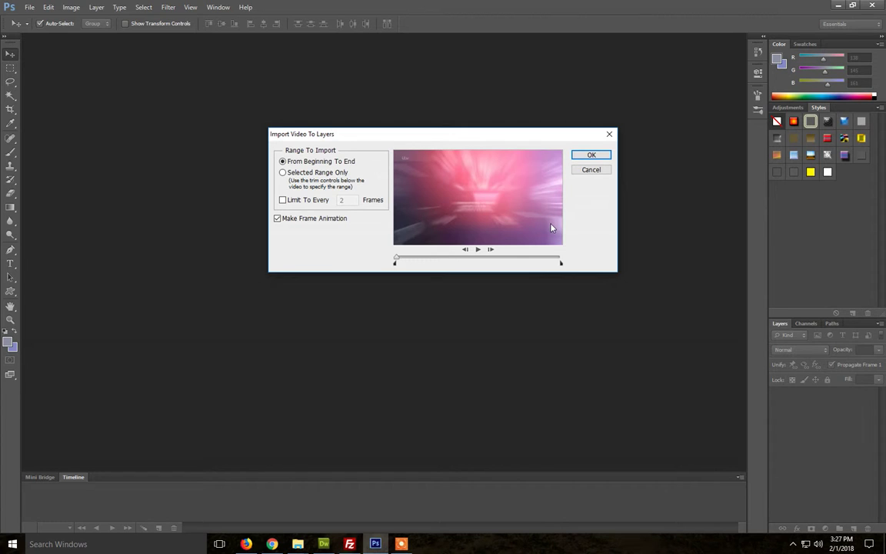
click(592, 156)
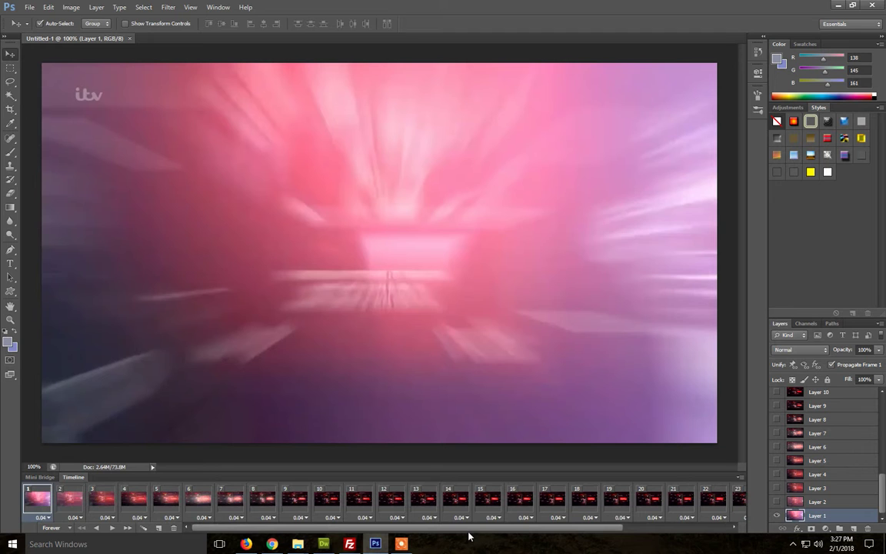
Start a Save for Web export of the animation and set its file format to GIF
click(32, 10)
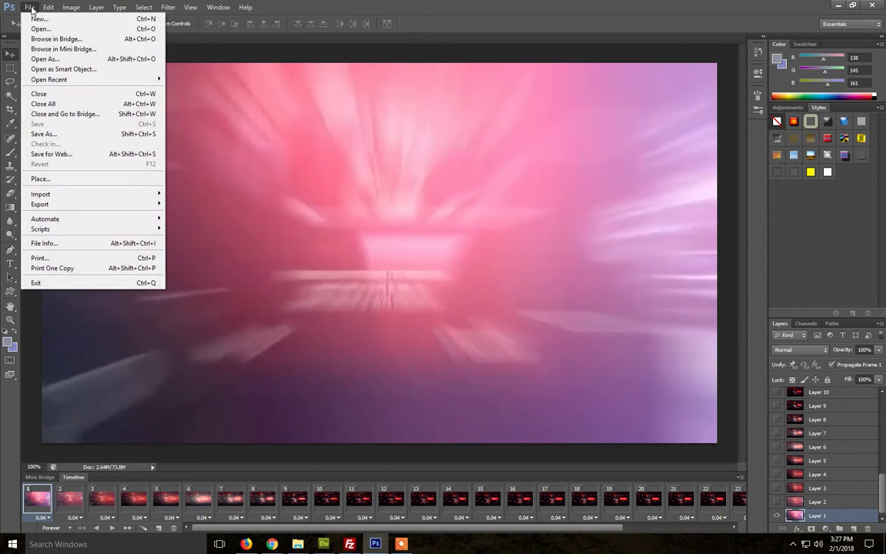
click(93, 156)
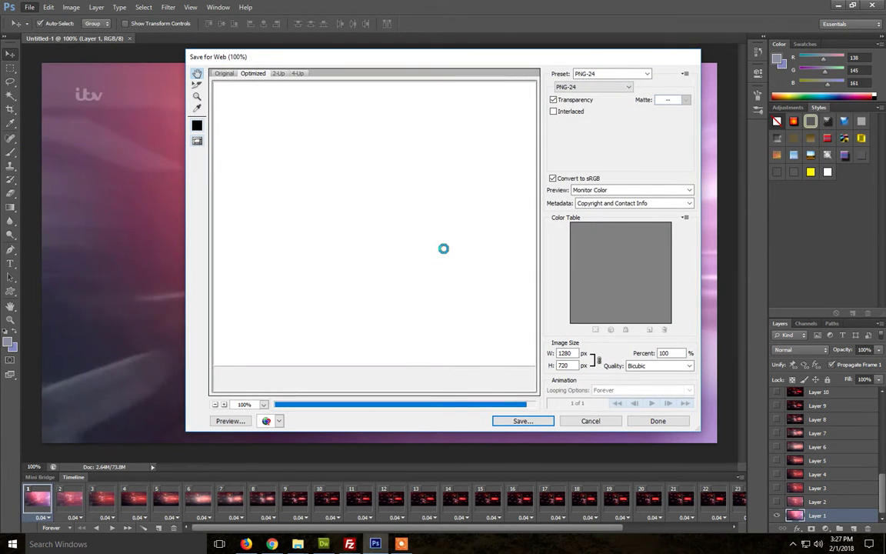
click(593, 86)
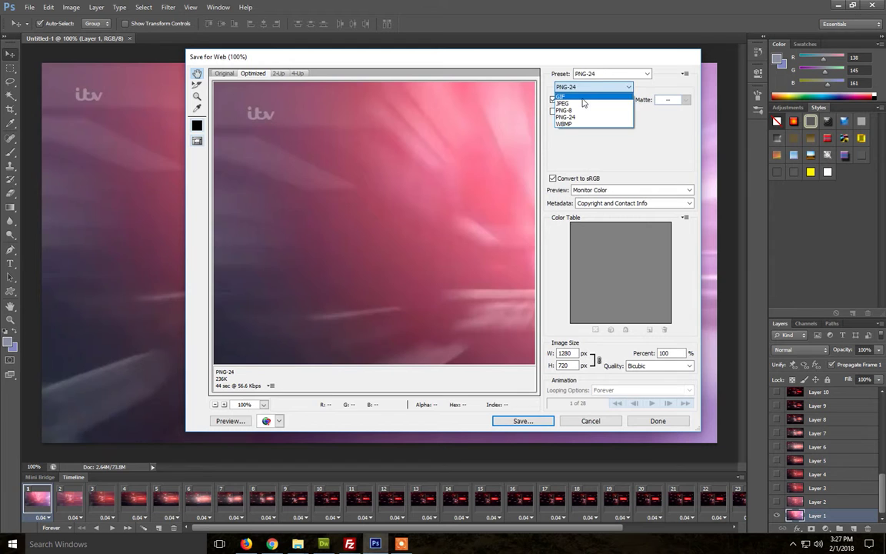
click(583, 97)
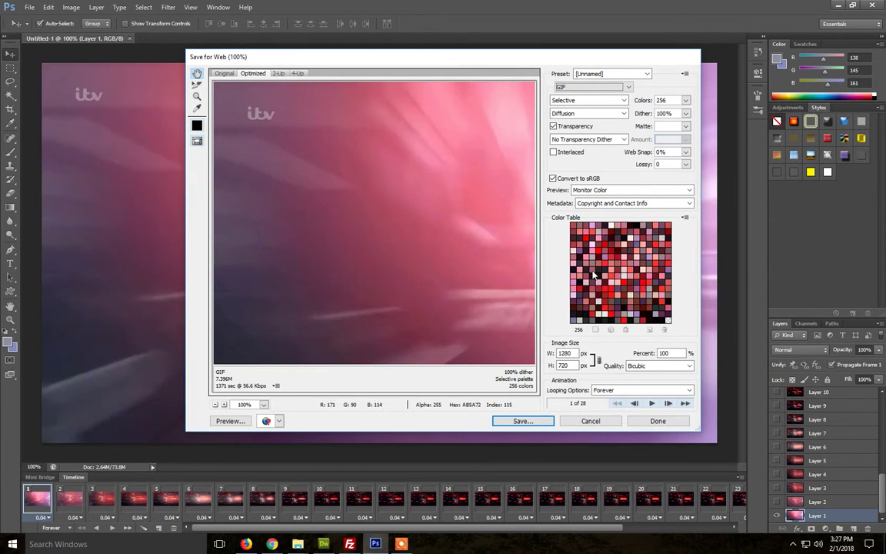
Examine different areas of the GIF preview and the available color-count options
drag(513, 269, 329, 261)
drag(469, 294, 362, 162)
drag(346, 246, 643, 355)
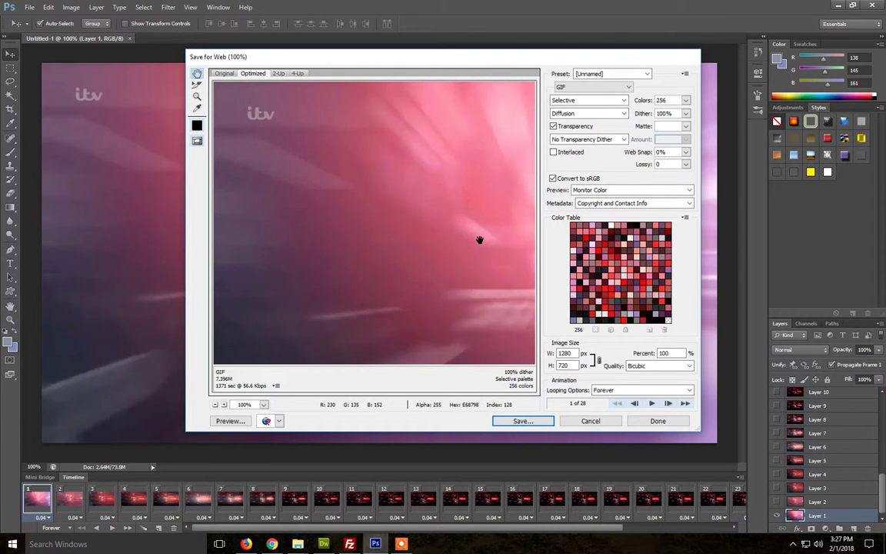
drag(478, 239, 466, 288)
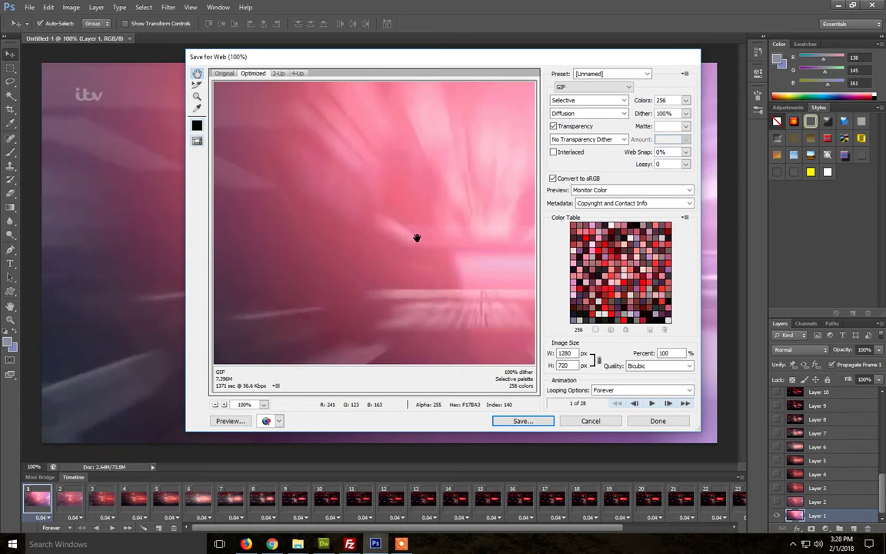
click(687, 101)
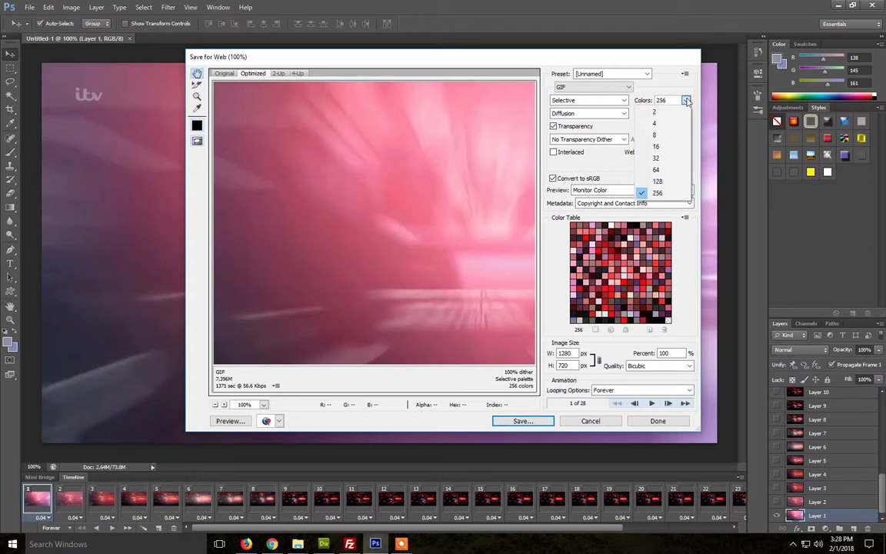
click(687, 102)
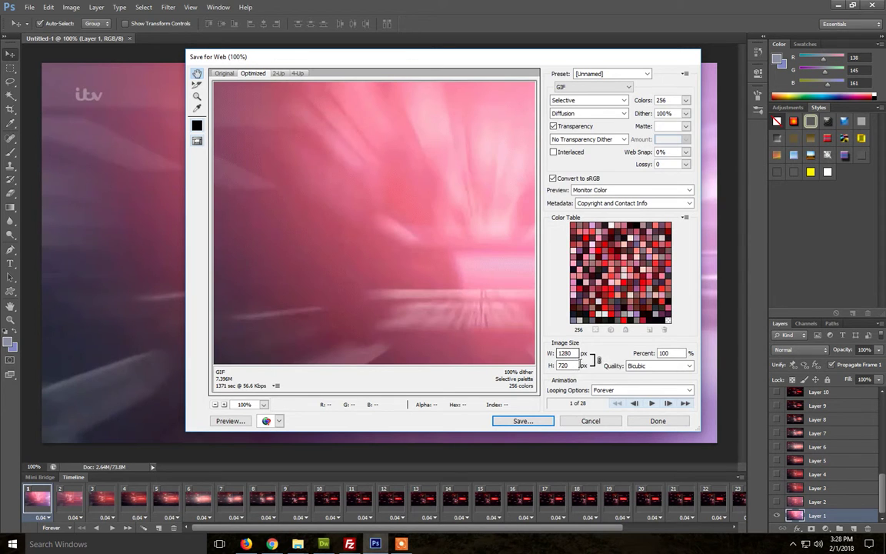
Try scaling the GIF to 80 and 70 percent, and return the scale to 100 percent
click(675, 354)
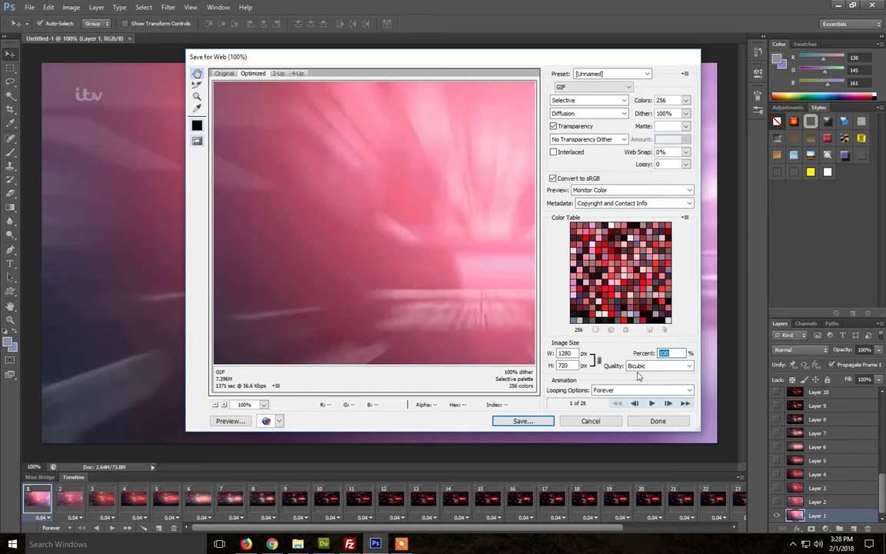
text(80)
key(Return)
text(70)
key(Return)
text(1)
Set the animation looping to Forever and the image resize quality to Bicubic
click(638, 390)
click(638, 398)
click(645, 366)
click(645, 373)
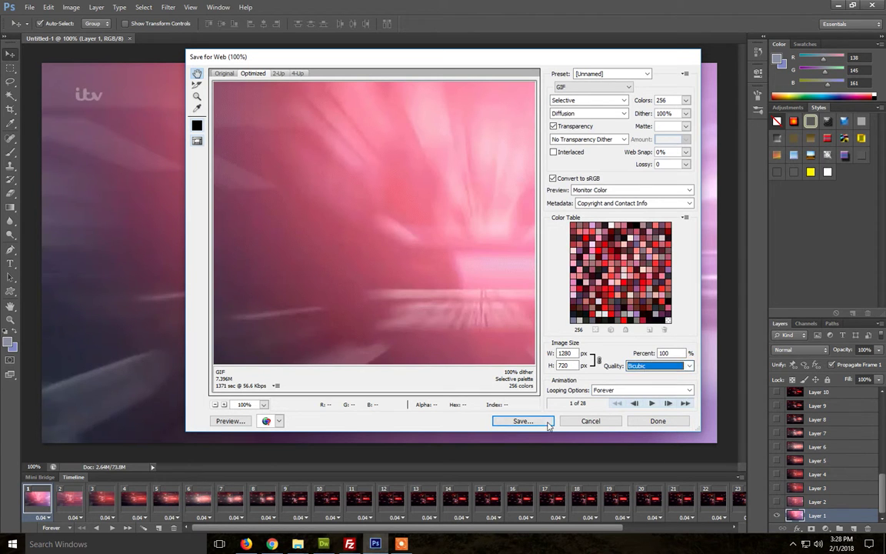
Save the optimized GIF to the Desktop under the file name test
click(545, 422)
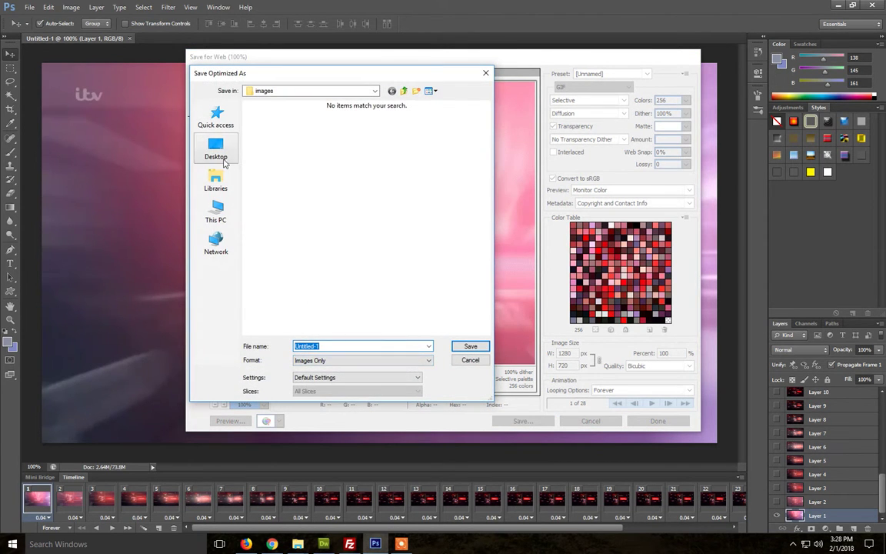
click(218, 152)
text(test)
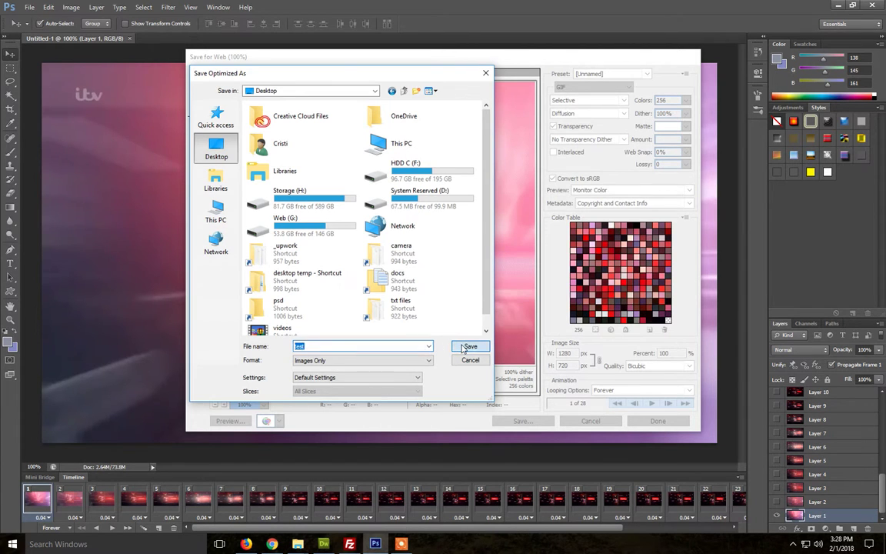
click(469, 346)
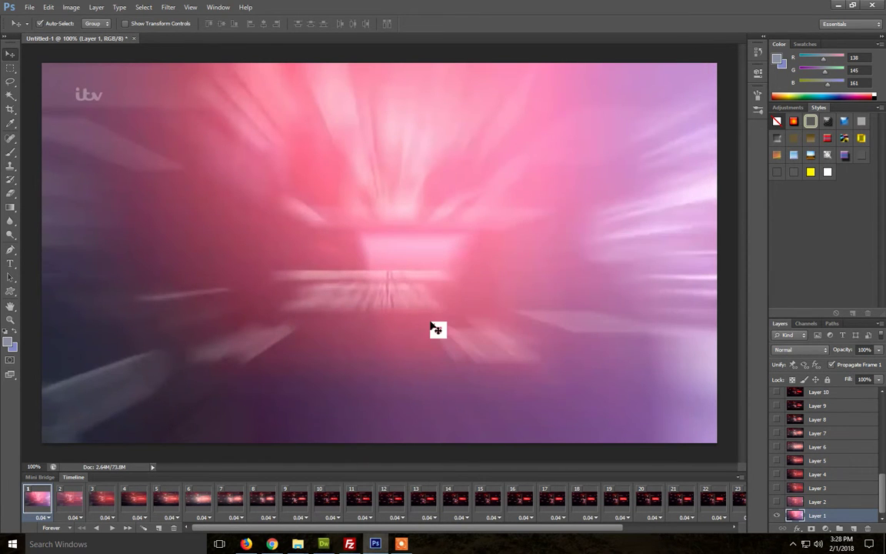
Play the exported test GIF from the Desktop in the image viewer and close it
key(super+d)
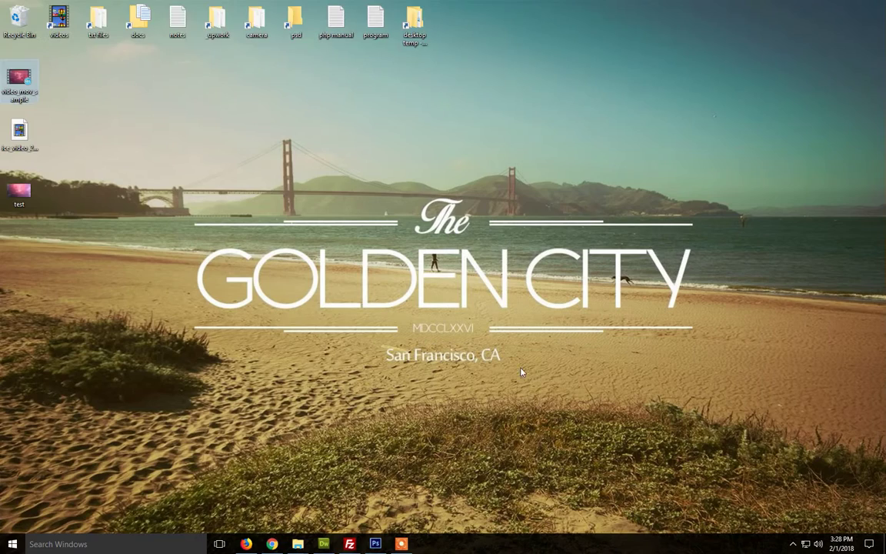
double_click(20, 192)
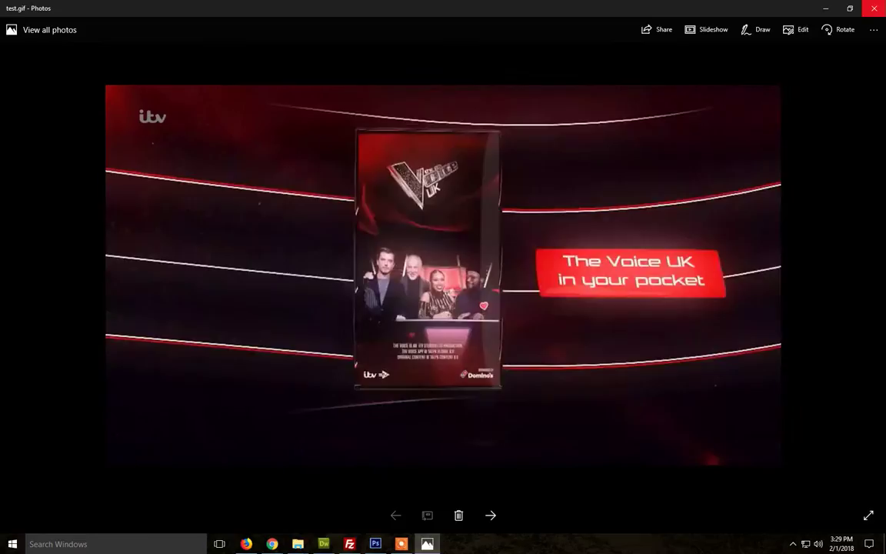
key(alt+F4)
Check the file size of the test GIF in its file properties
right_click(26, 192)
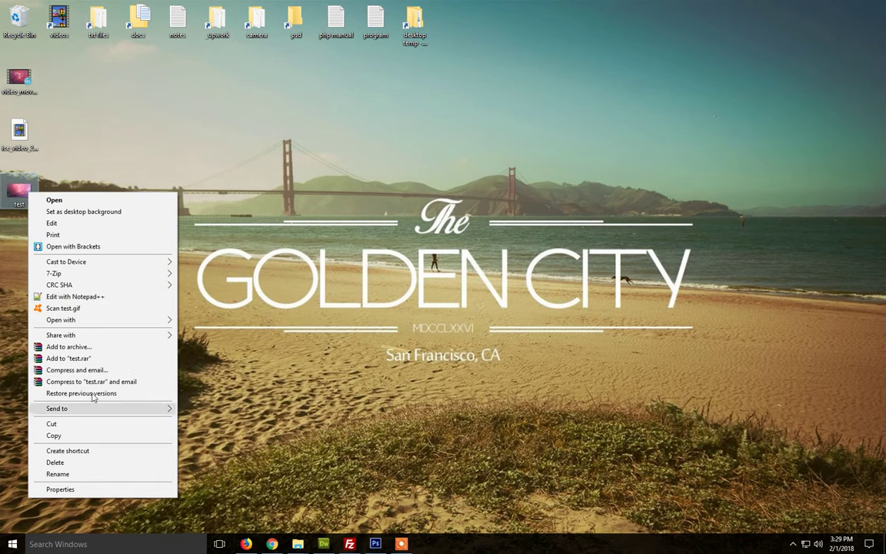
click(76, 489)
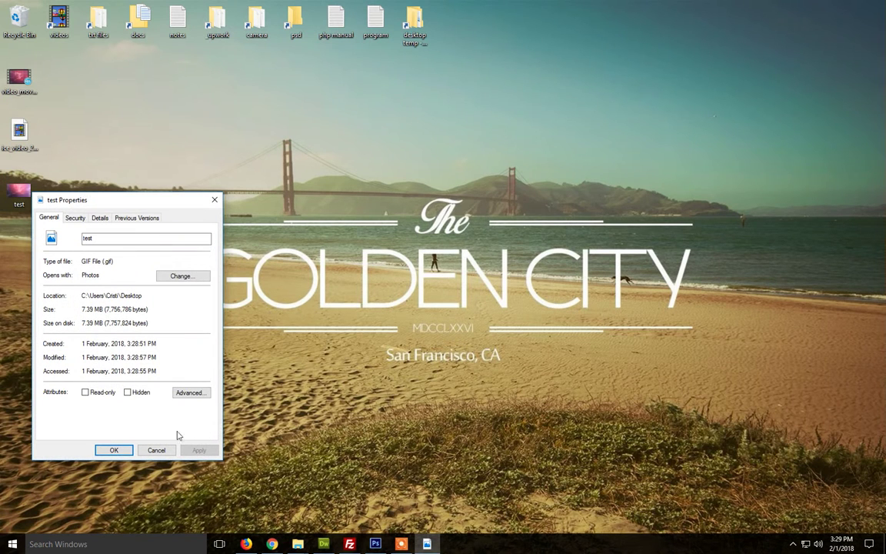
click(157, 451)
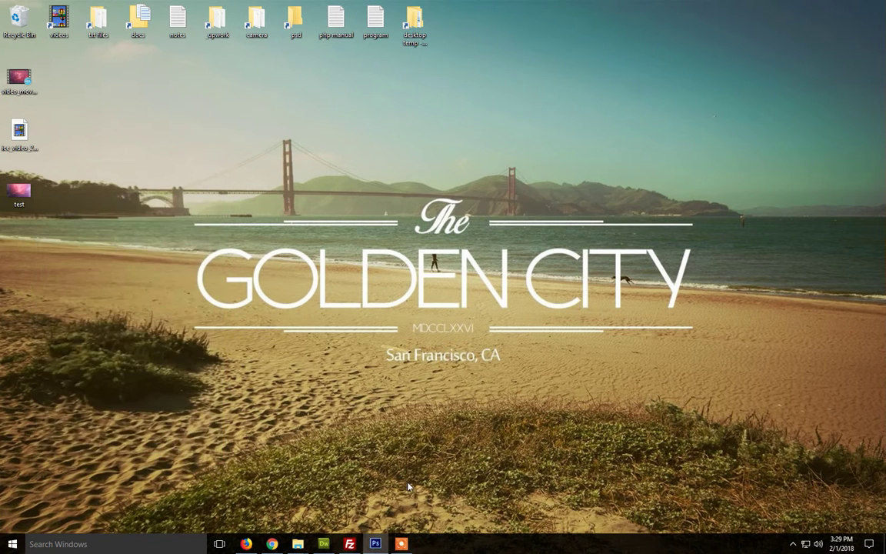
Return to Photoshop and open Save for Web again for the frame animation
click(377, 543)
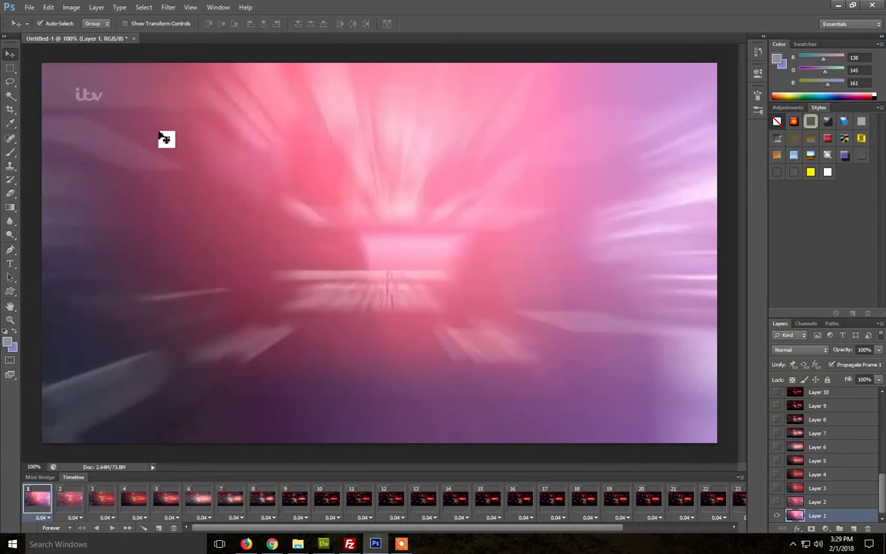
click(36, 10)
click(70, 154)
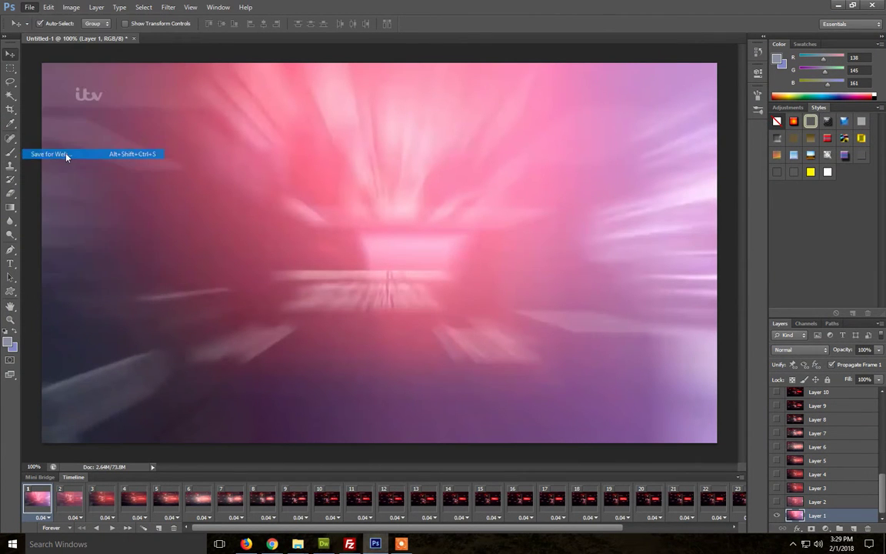